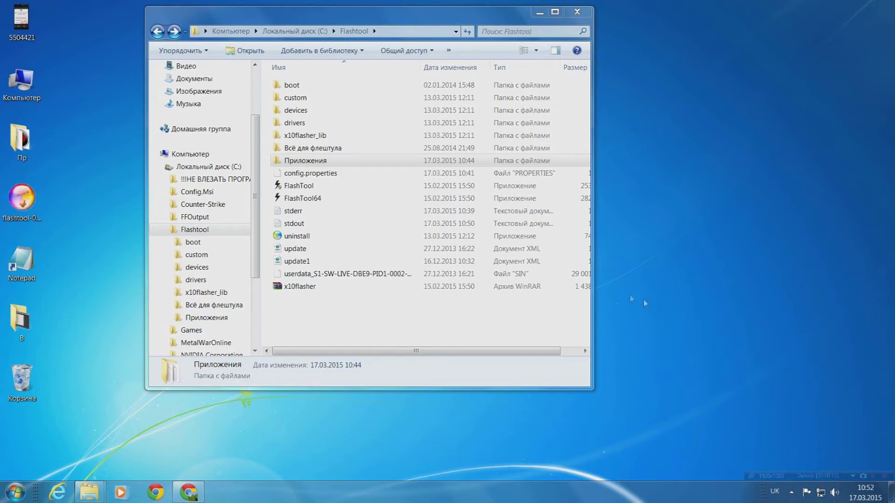
Step: Launch FlashTool with administrator rights, then close the Flashtool folder and the autoplay window and reposition the flasher window
right_click(337, 190)
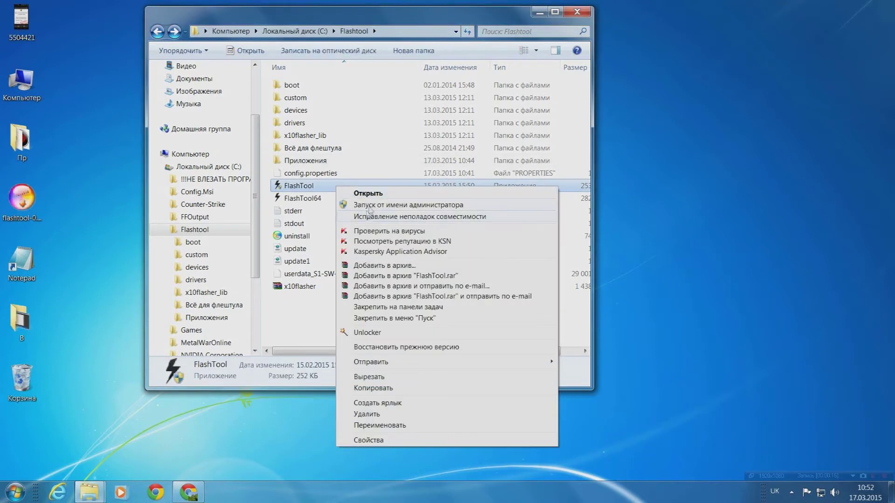
click(368, 206)
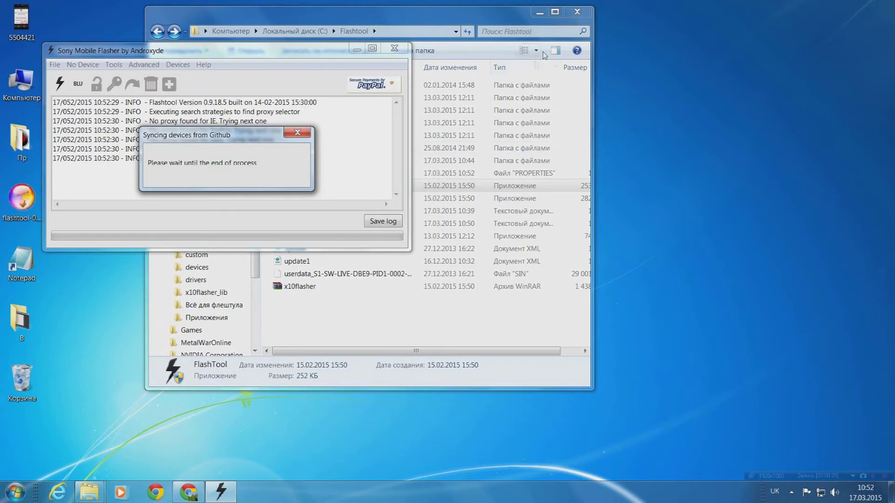
click(577, 12)
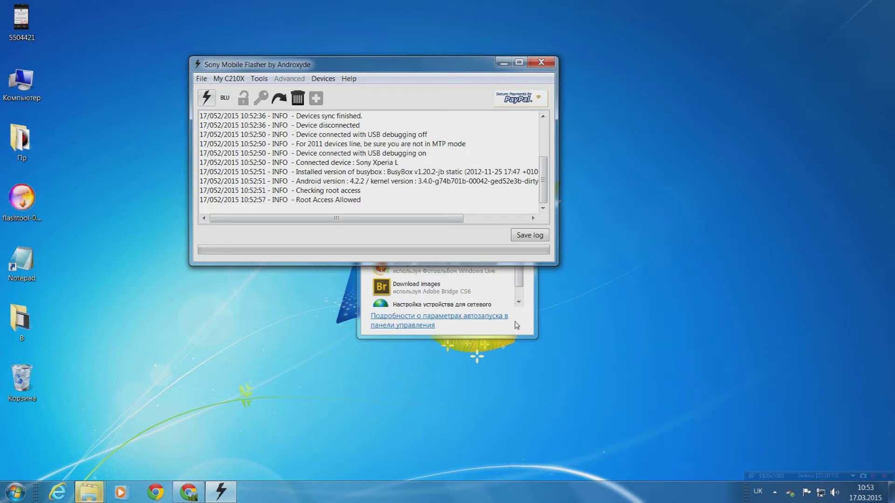
drag(453, 65, 452, 92)
click(520, 95)
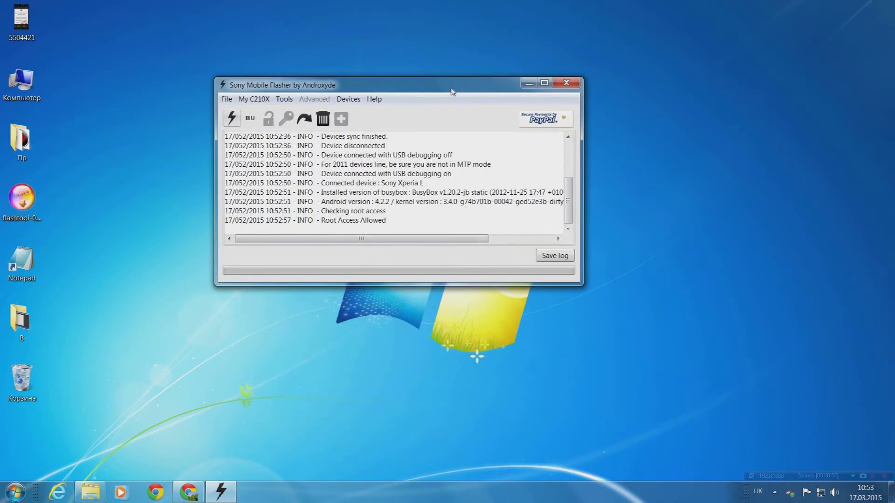
Step: Open the ROM Cleaner and mark YouTube.apk from the installed apps for removal
click(325, 124)
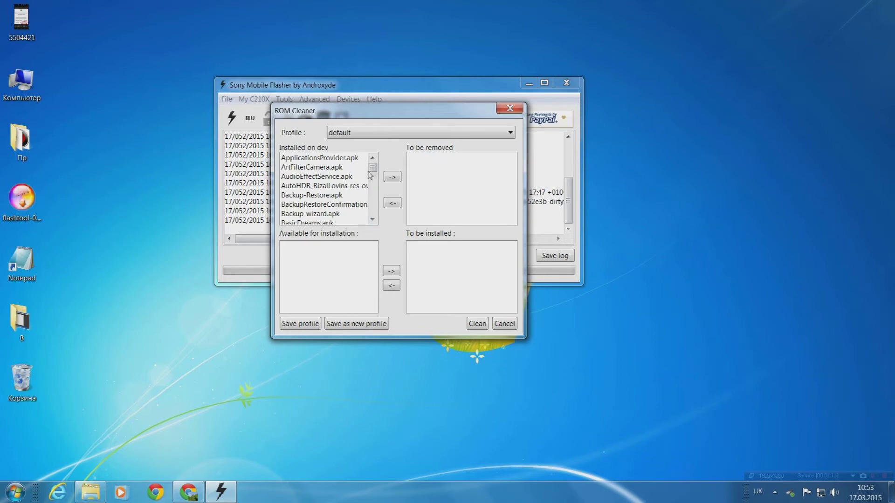
drag(372, 167, 374, 215)
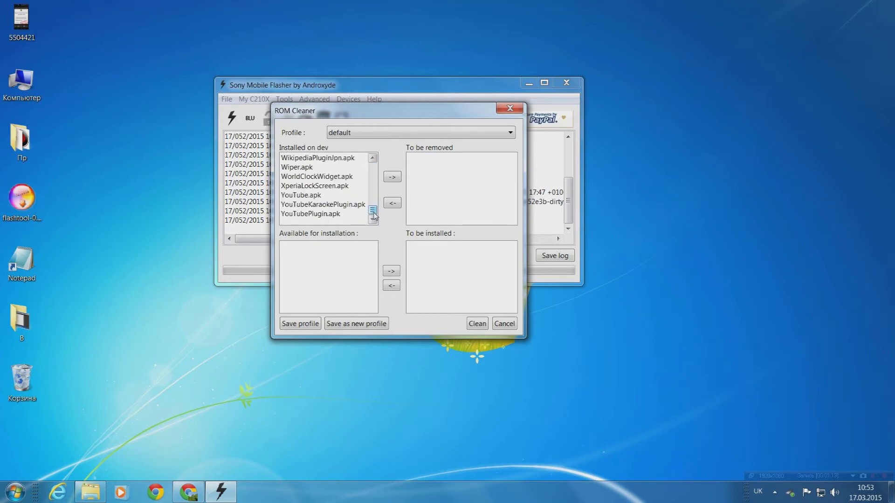
click(309, 198)
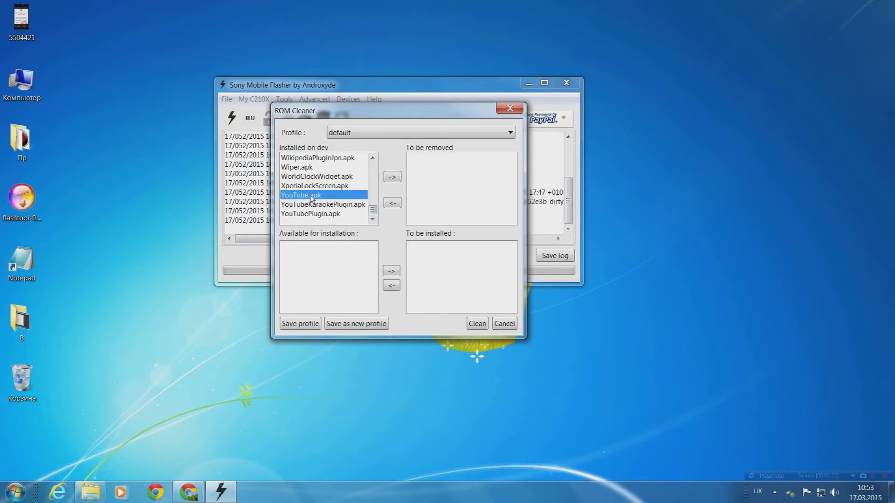
click(392, 179)
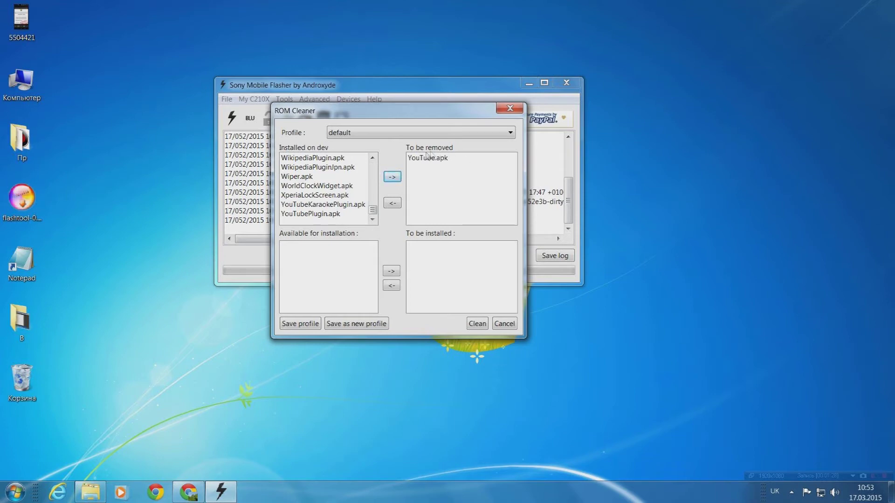
Step: Add YouTubeKaraokePlugin.apk to the apps marked for removal and take it back out
click(323, 206)
click(392, 178)
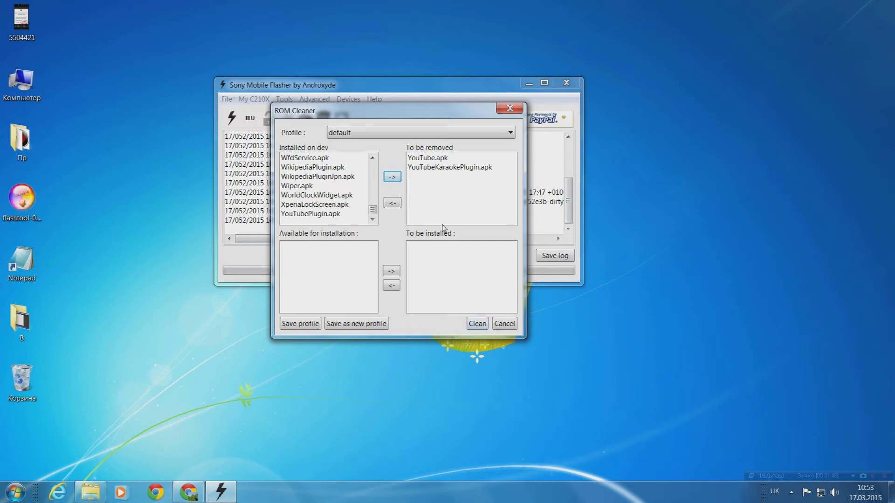
click(449, 168)
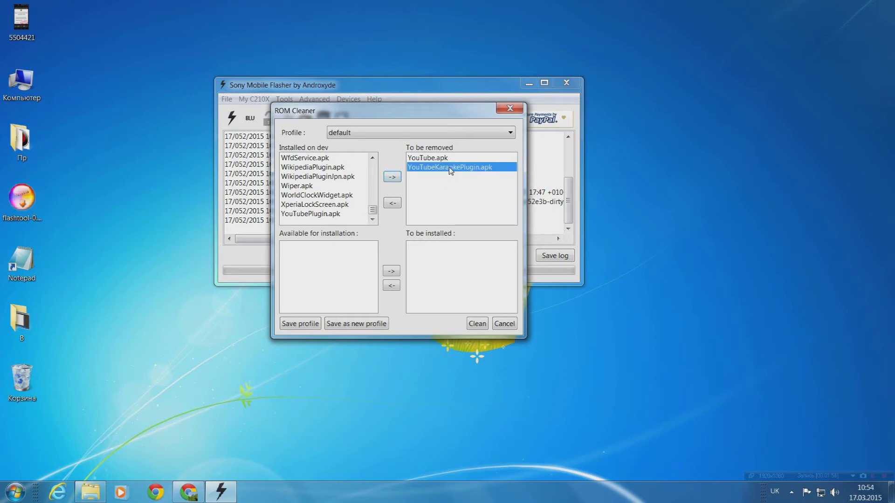
click(393, 203)
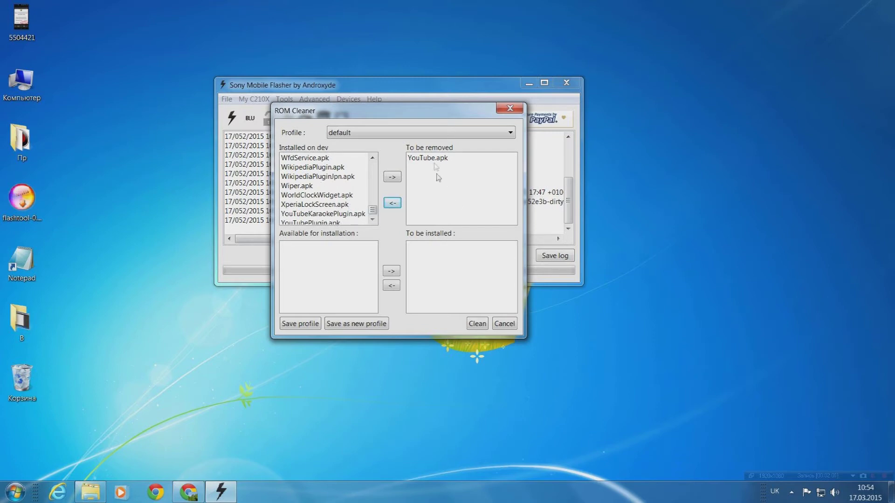
Step: Run the cleaning to remove YouTube.apk from the phone
click(477, 325)
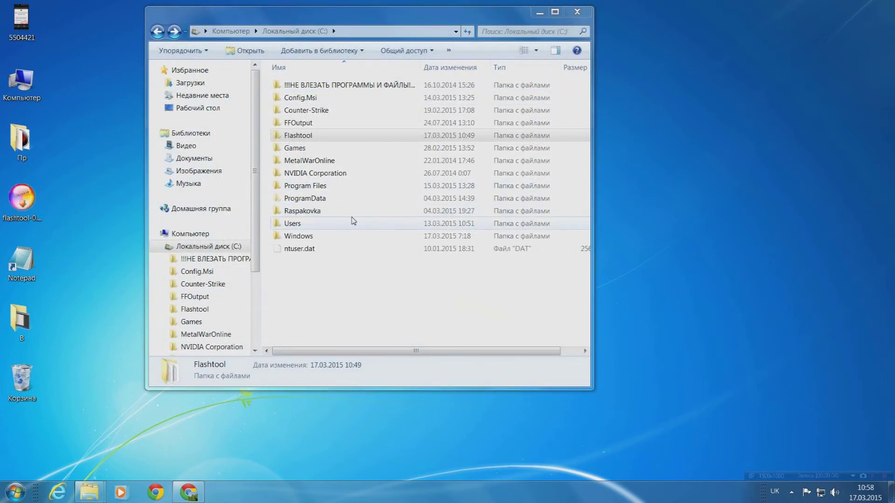
Step: Open the 15.3.A.0.26 app backup folder under the registered device's apps folder in the user profile's .flashTool directory
double_click(325, 225)
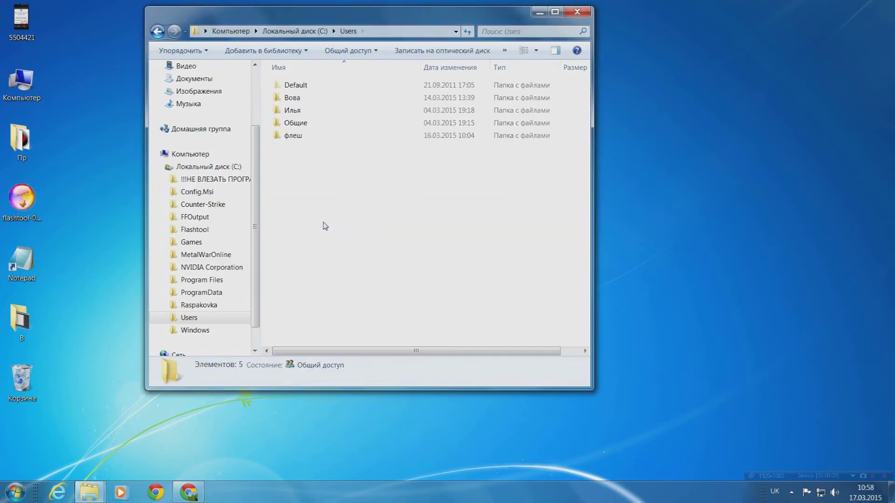
double_click(327, 98)
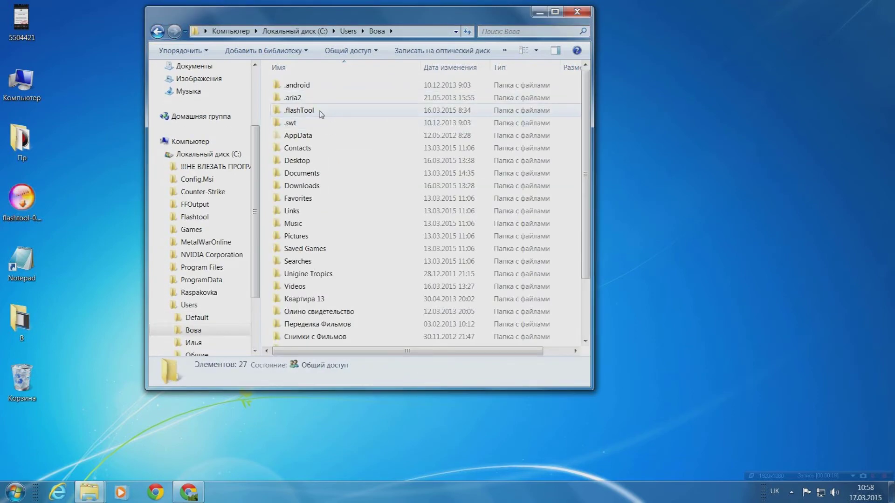
double_click(321, 111)
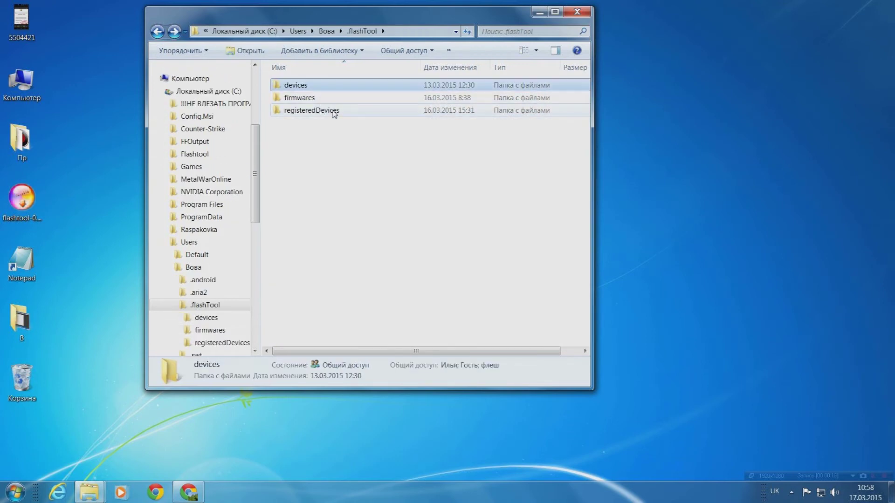
double_click(331, 111)
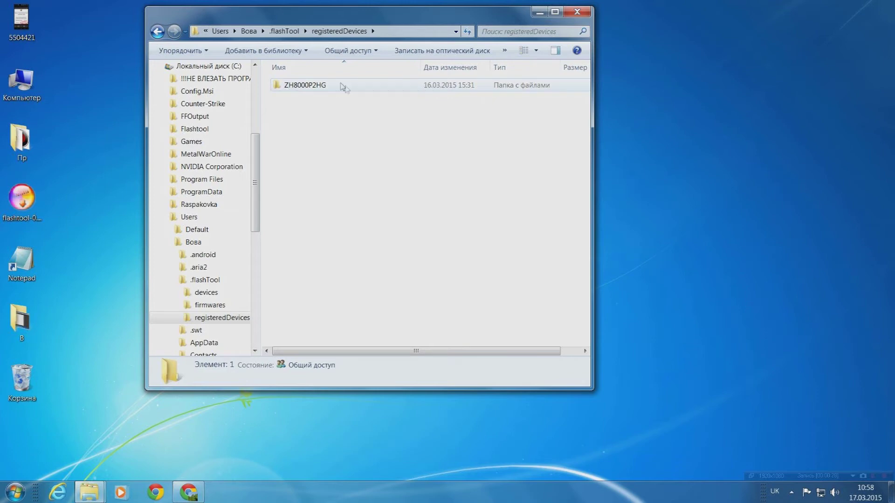
click(312, 90)
double_click(312, 89)
click(312, 88)
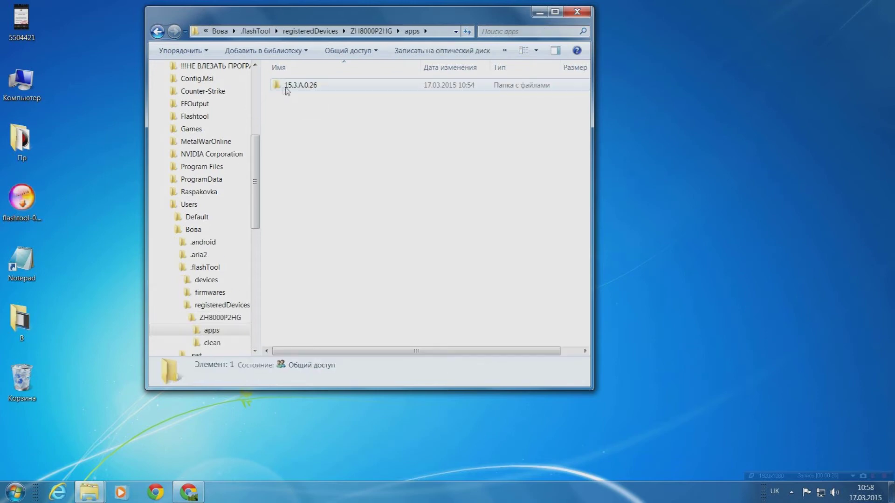
double_click(321, 87)
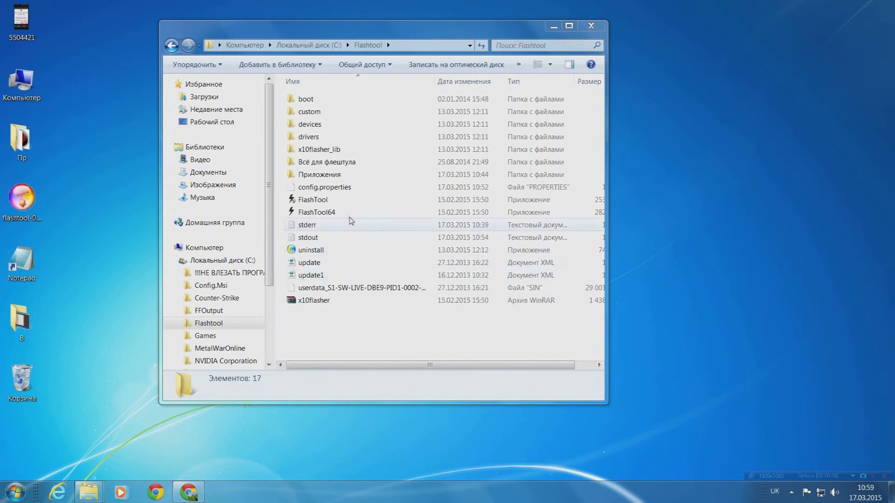
Step: Launch FlashTool again, close the Flashtool folder window, and move and enlarge the flasher window
click(342, 204)
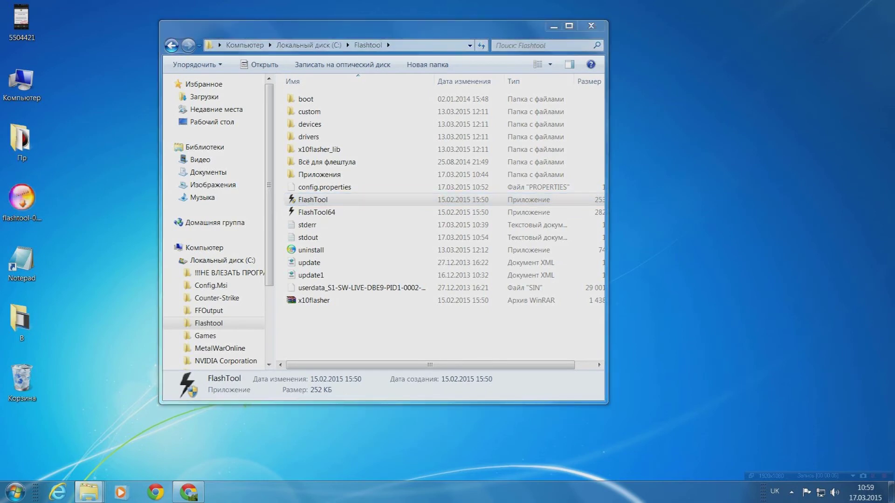
double_click(343, 203)
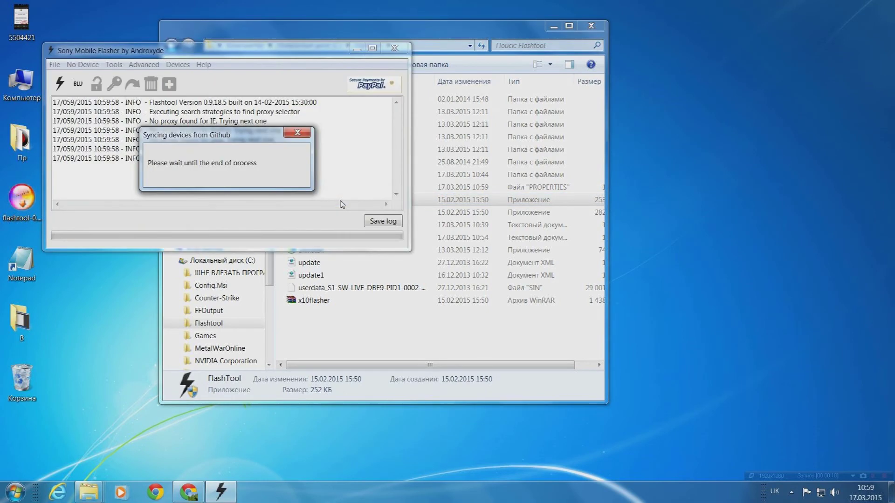
click(590, 27)
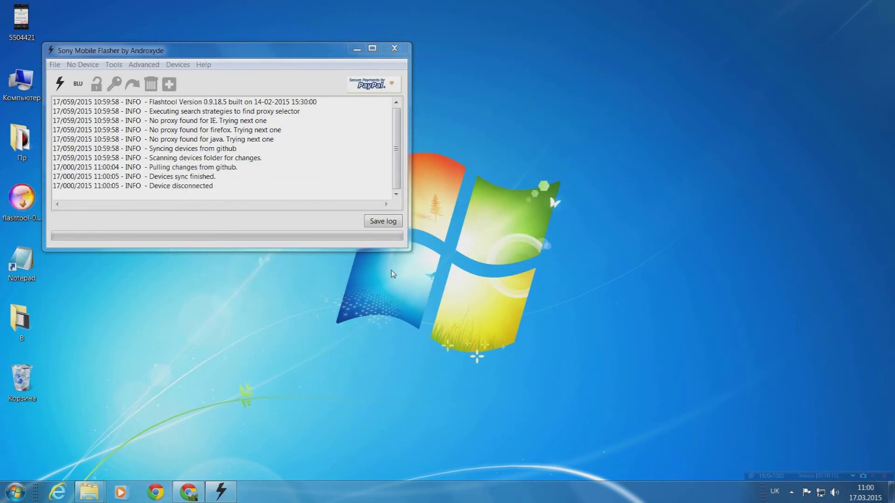
drag(264, 54, 369, 49)
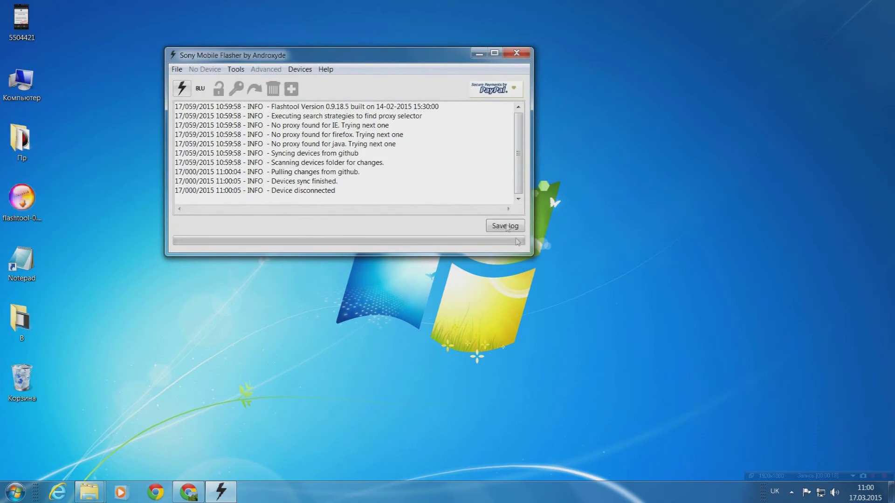
drag(532, 255, 588, 330)
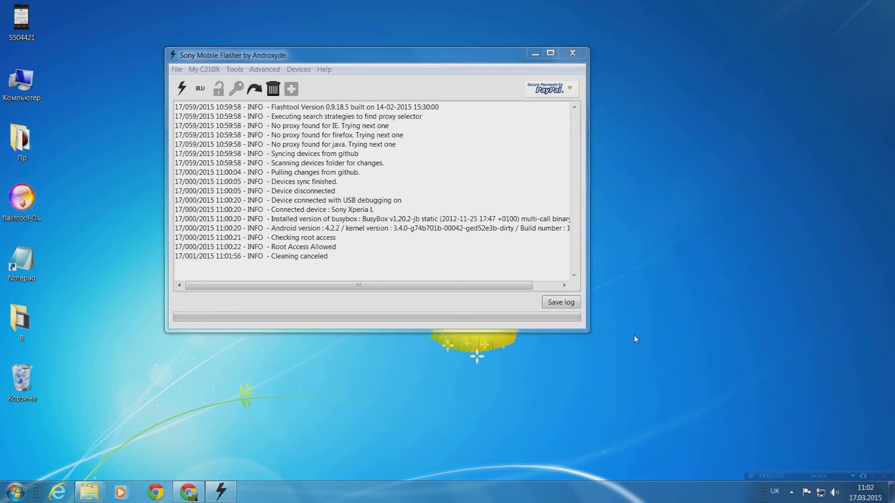
Step: Reinstall the backed-up YouTube.apk on the phone with the ROM Cleaner and exit the program
click(273, 89)
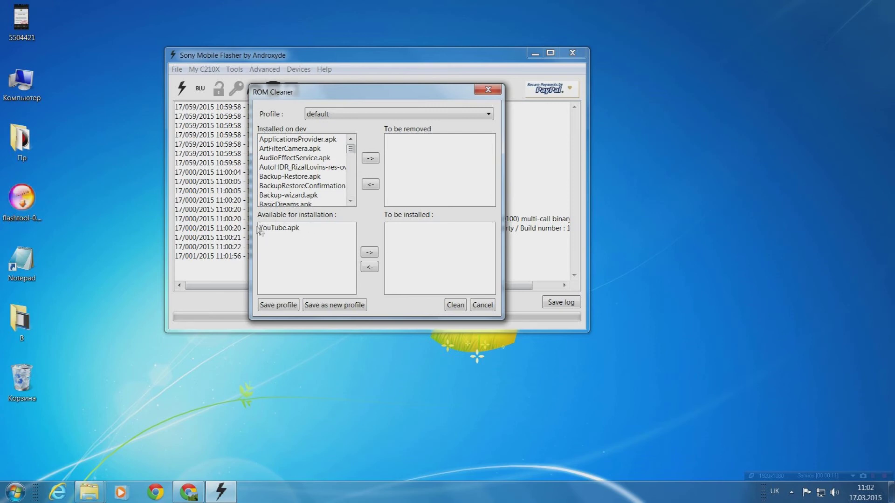
click(285, 228)
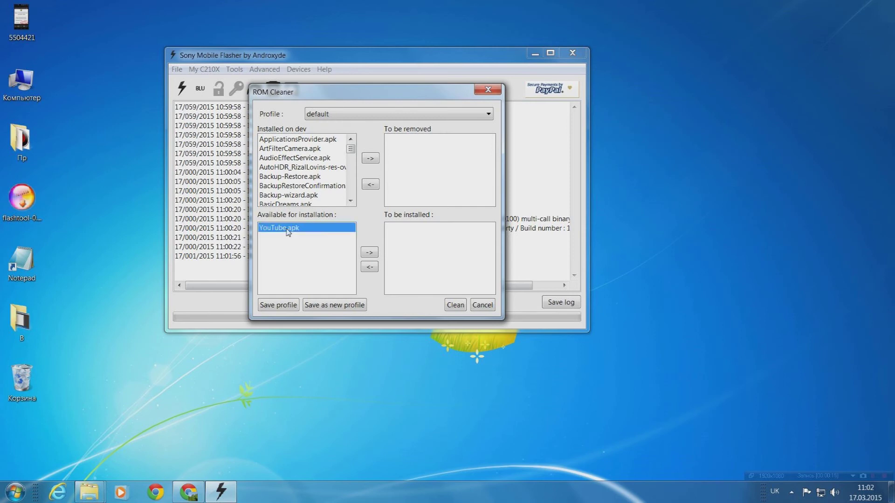
click(369, 252)
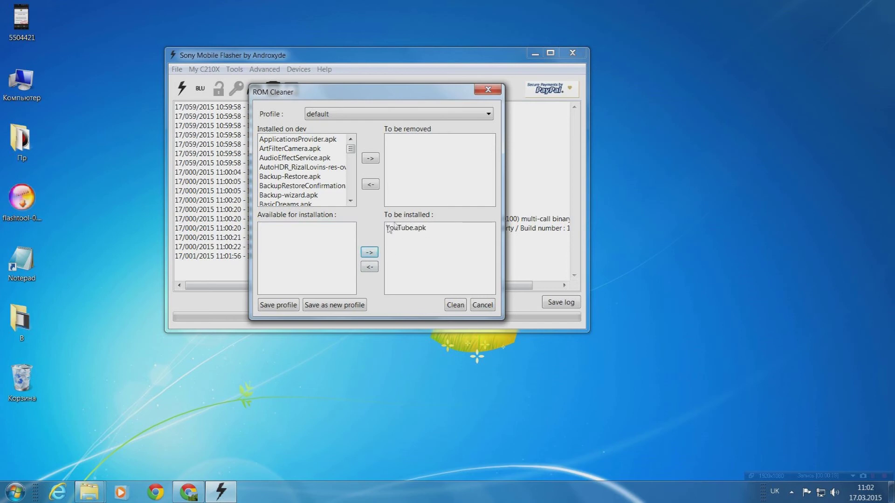
click(456, 305)
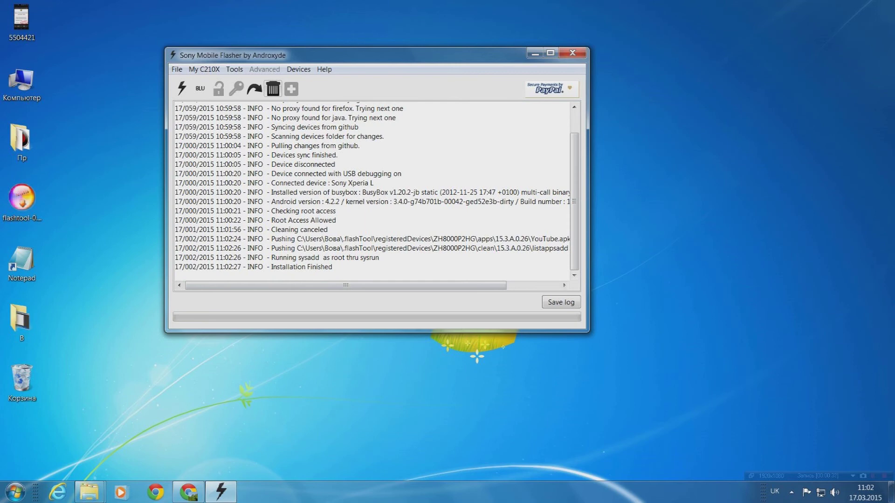
click(176, 69)
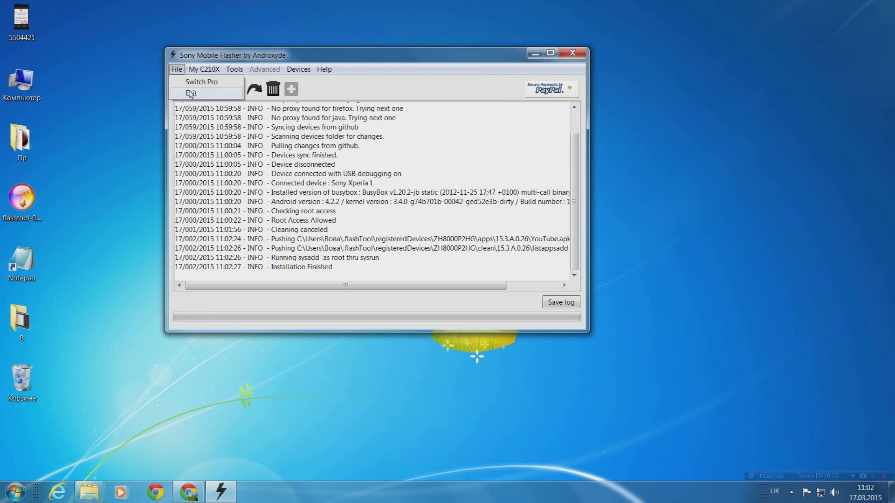
click(191, 94)
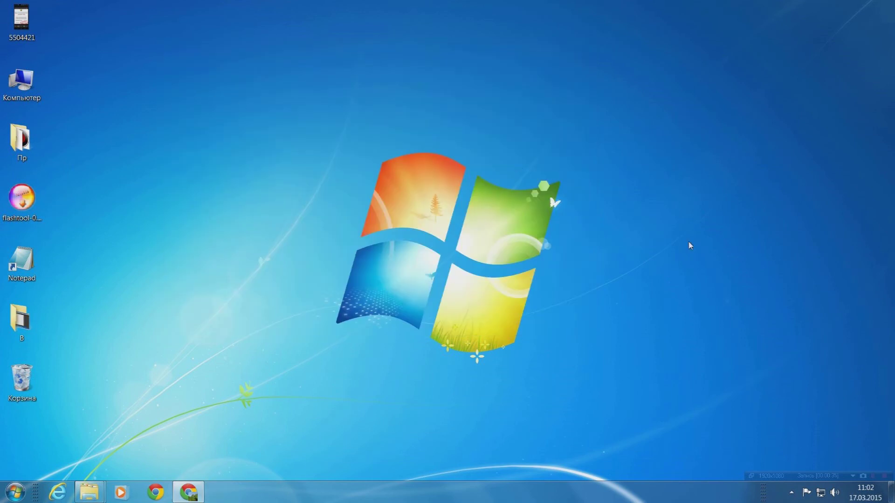